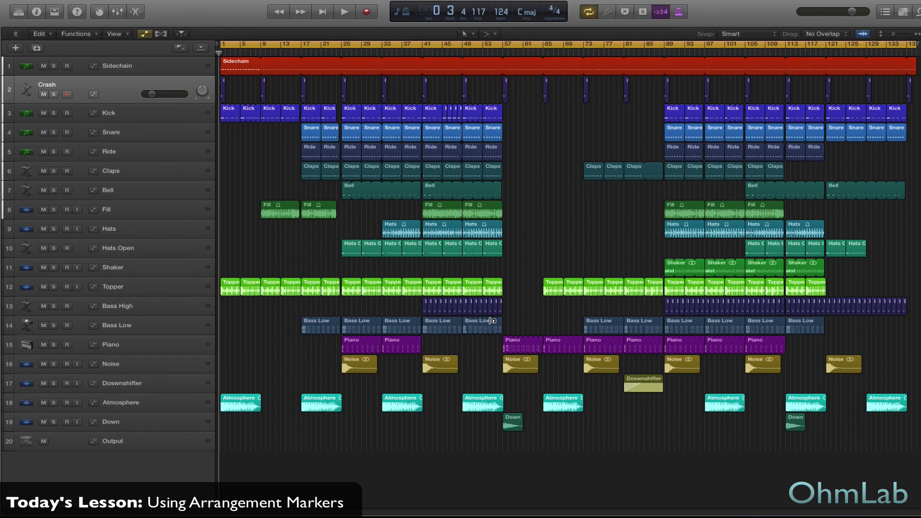
Step: Select each drum track in turn, from Sidechain and Crash down to Fill
click(144, 116)
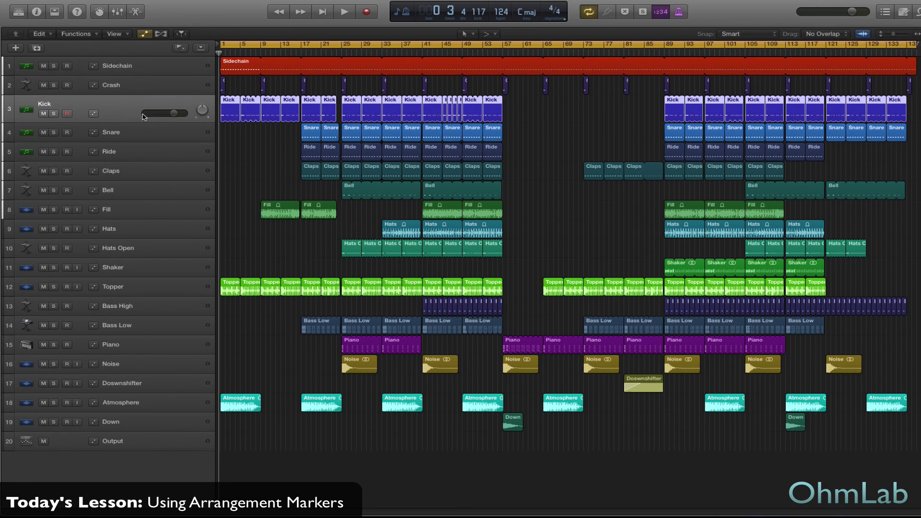
click(144, 81)
click(146, 63)
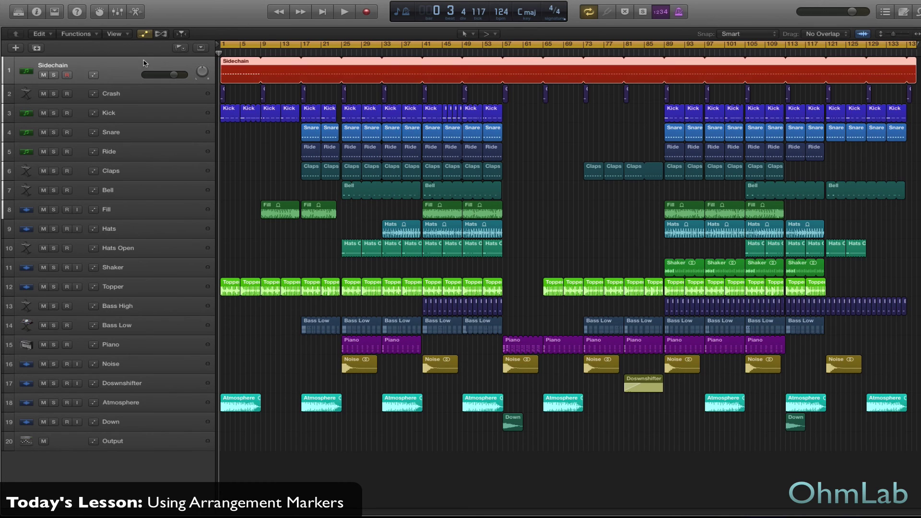
click(134, 98)
click(136, 111)
click(140, 130)
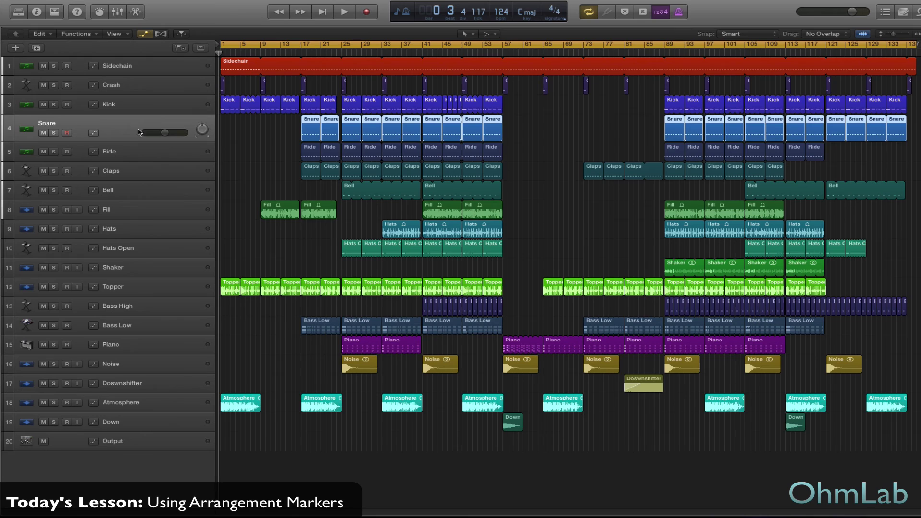
click(139, 153)
click(140, 167)
click(144, 190)
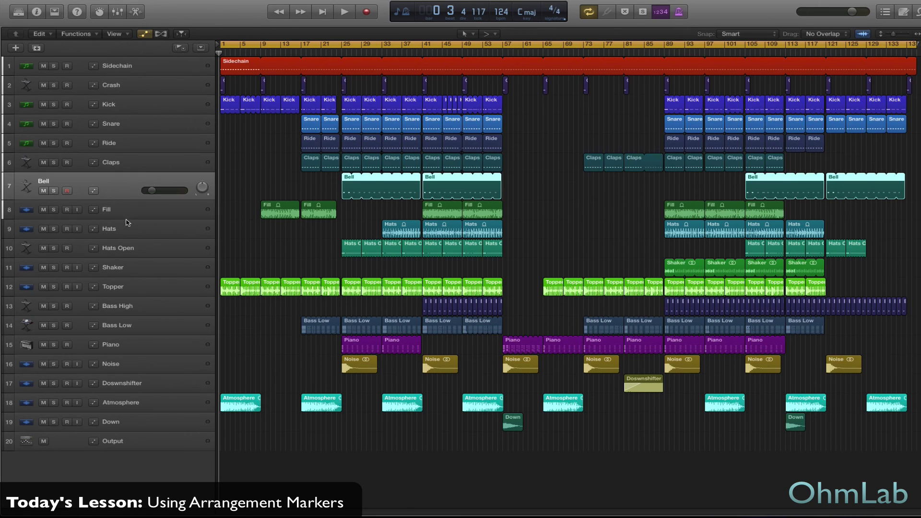
click(133, 215)
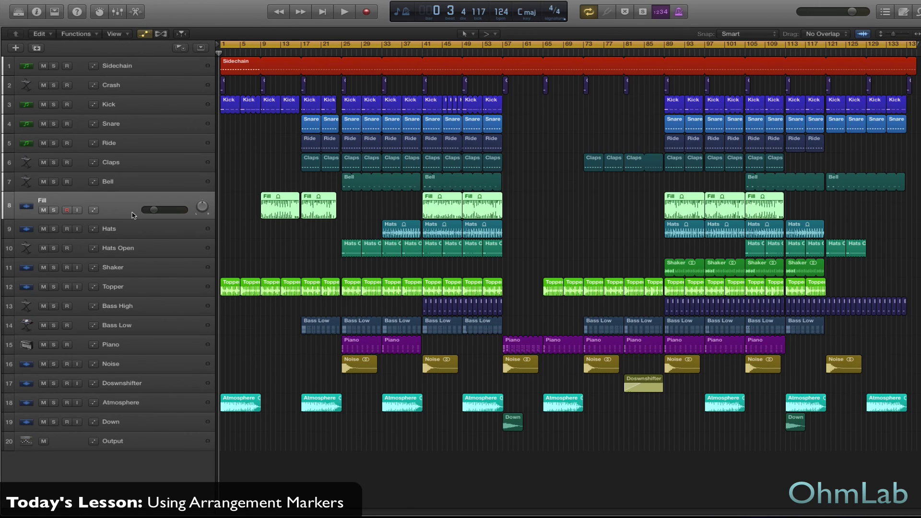
Step: Move Crash down below Bell, and bring Hats Open and Bell up under Kick
click(115, 91)
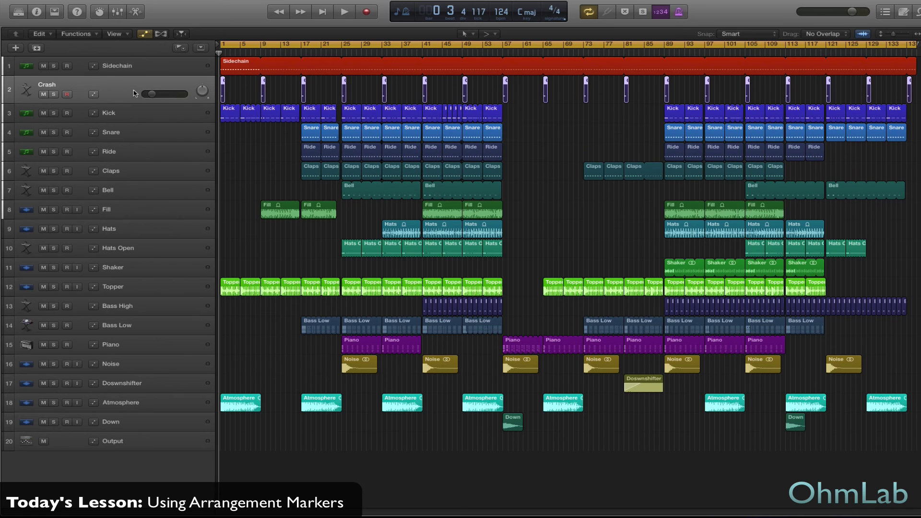
drag(119, 92, 131, 198)
drag(124, 255, 126, 125)
click(129, 181)
drag(129, 181, 136, 103)
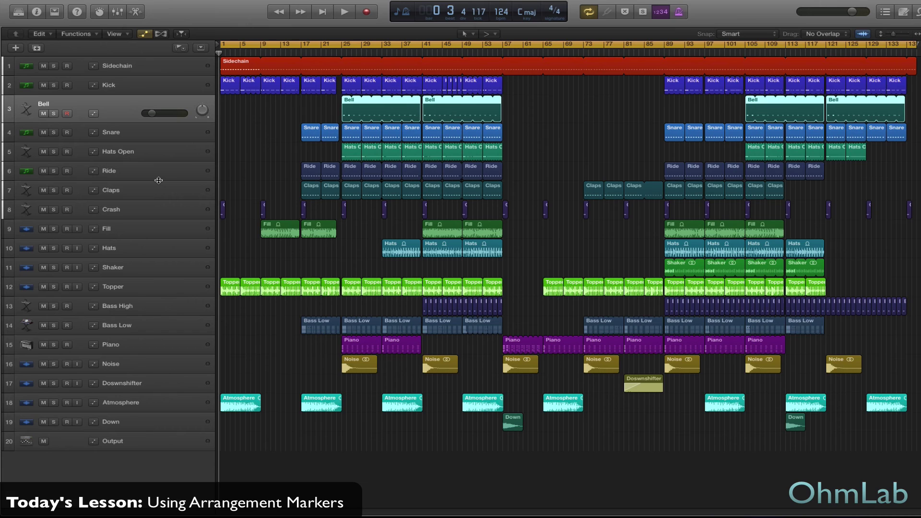
Step: Settle Snare as track 5 above Ride and show the global tracks
click(118, 155)
click(120, 121)
drag(120, 120, 129, 174)
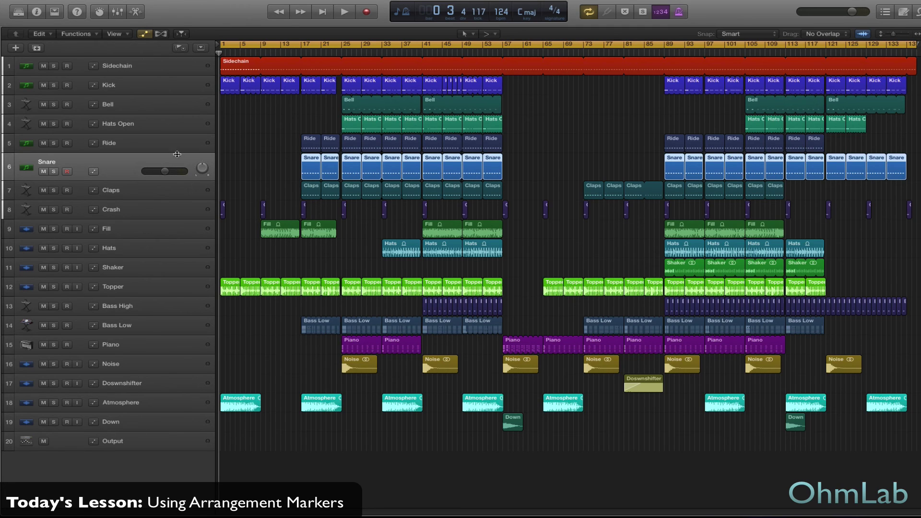
drag(134, 148, 133, 189)
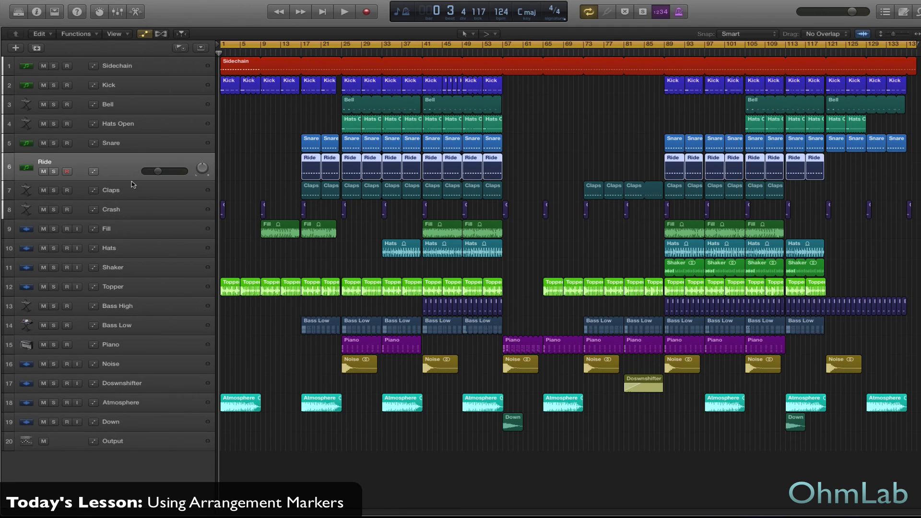
click(123, 121)
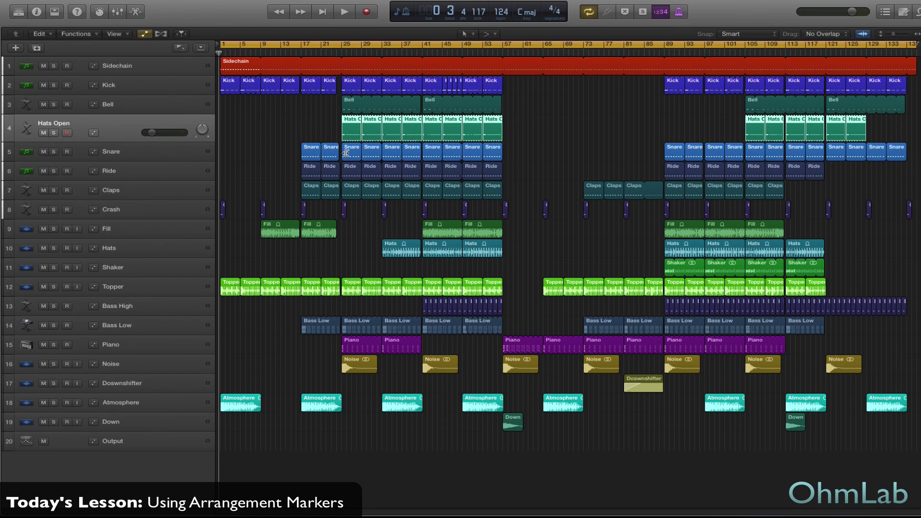
key(g)
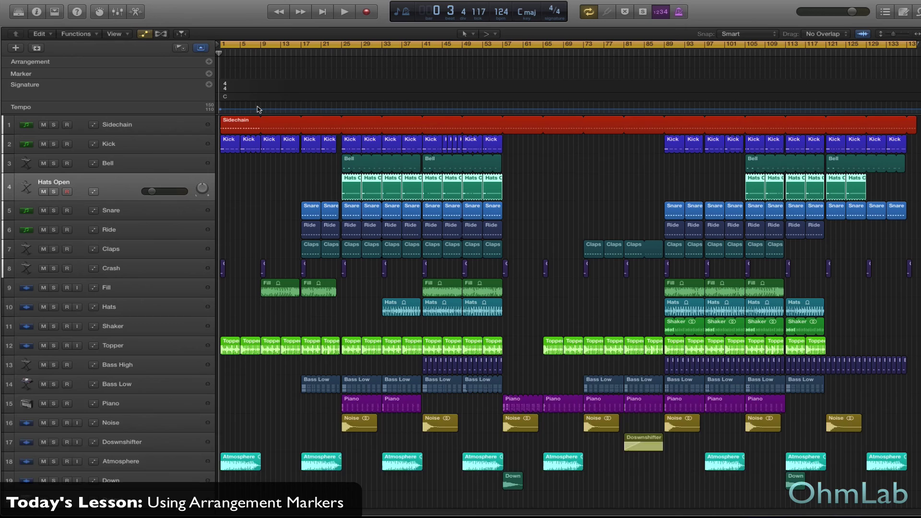
Step: Toggle the global tracks off and on, then add a Verse arrangement marker at bar 1
key(g)
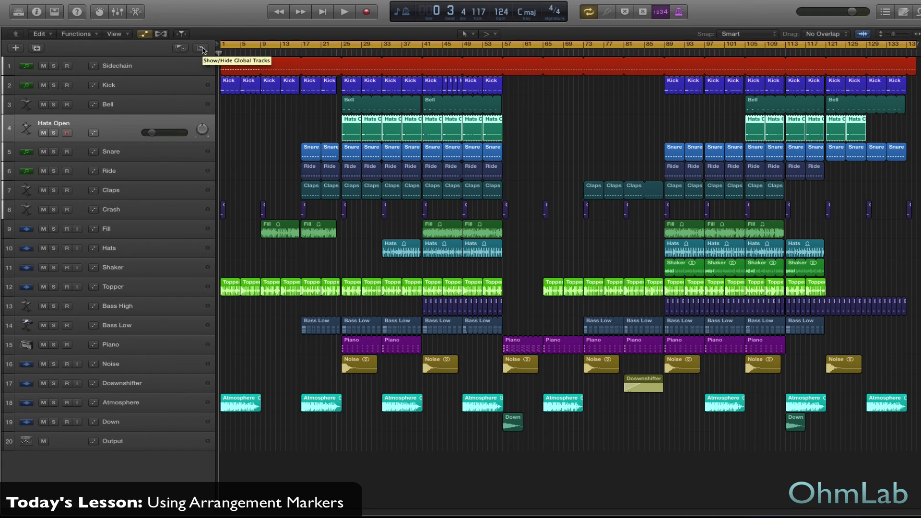
click(202, 49)
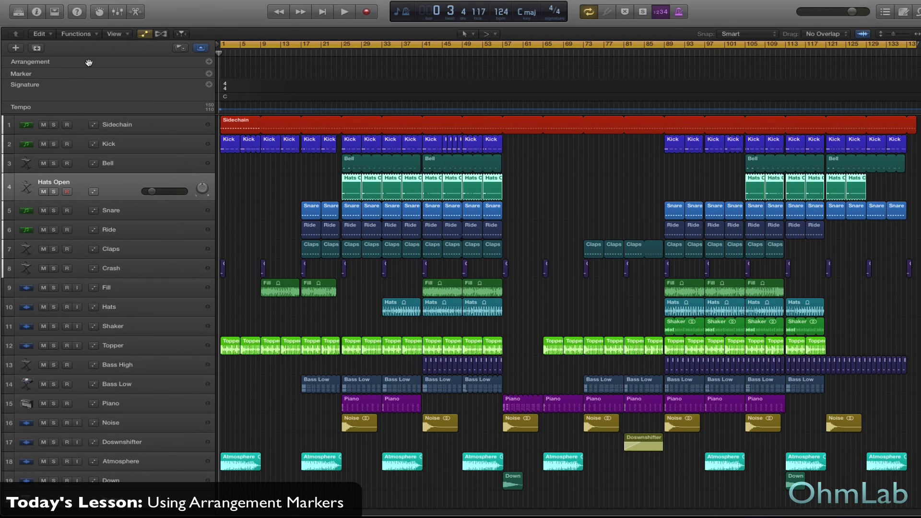
click(89, 63)
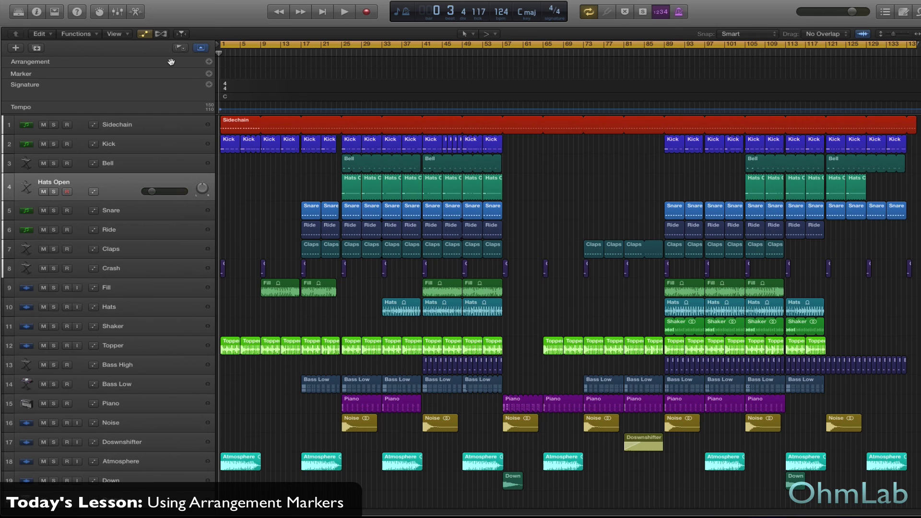
click(209, 61)
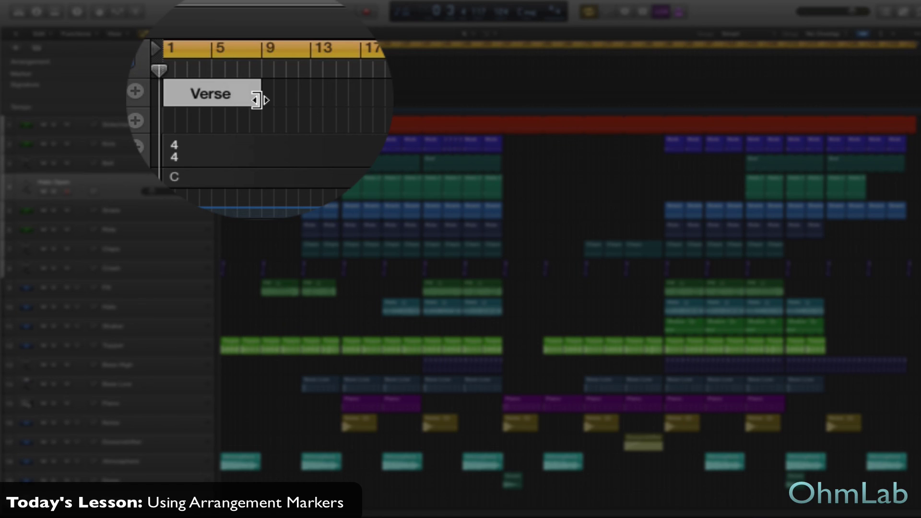
Step: Replace the bar-1 Verse marker with a new one and rename it Intro
drag(256, 100, 154, 97)
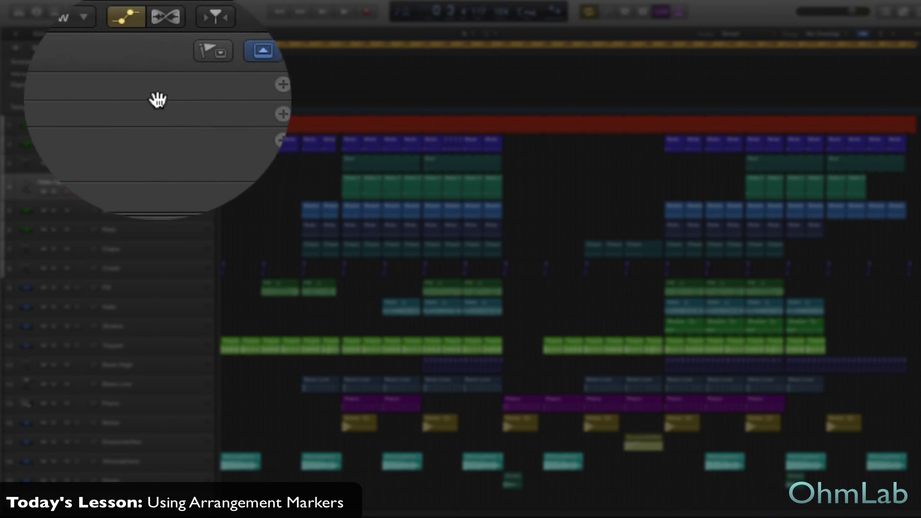
click(208, 102)
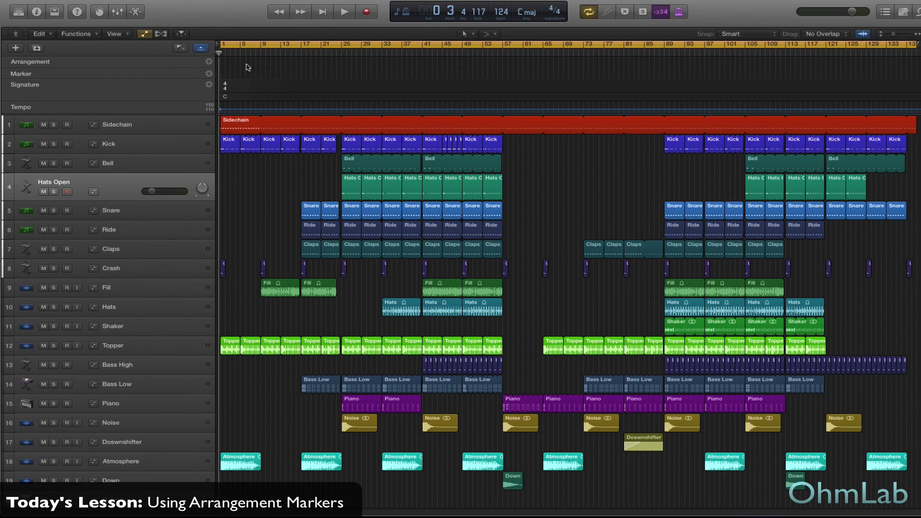
click(209, 62)
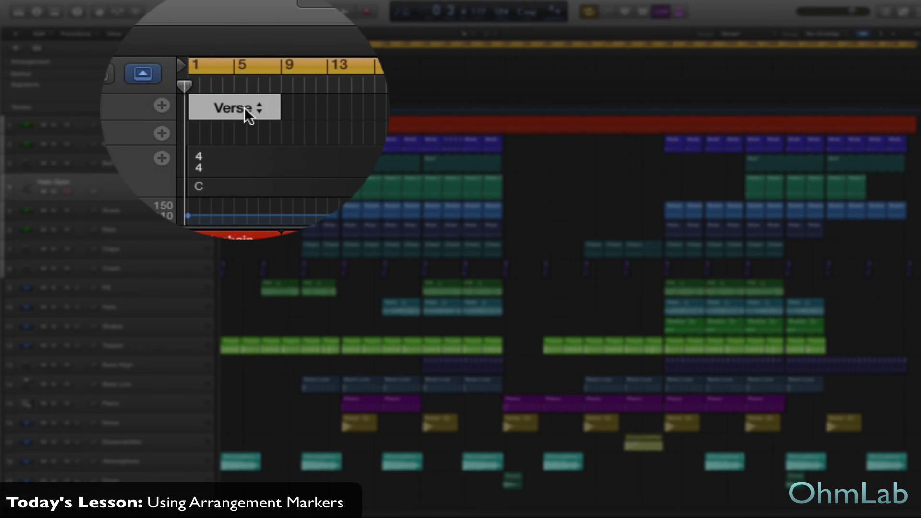
click(244, 62)
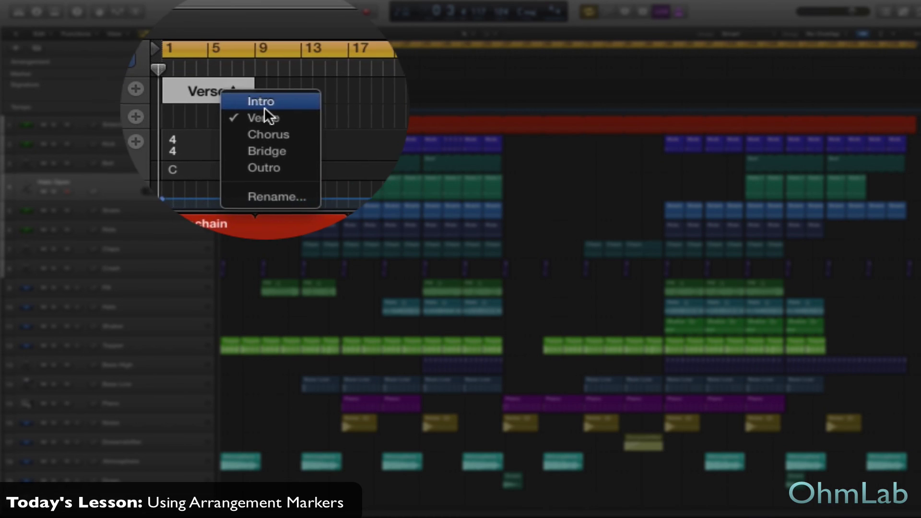
click(275, 67)
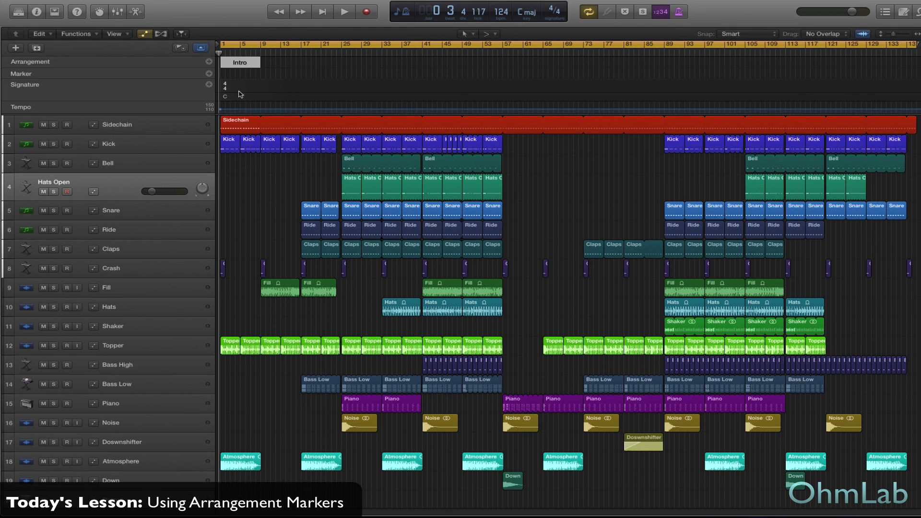
Step: Extend the Intro section to about bar 17 and rename it 'Awesome Intro'
drag(258, 63, 300, 64)
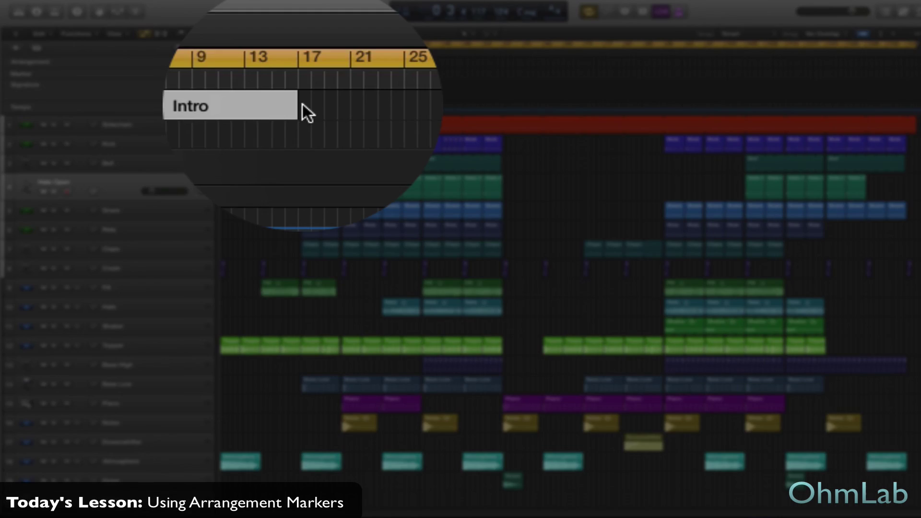
click(269, 62)
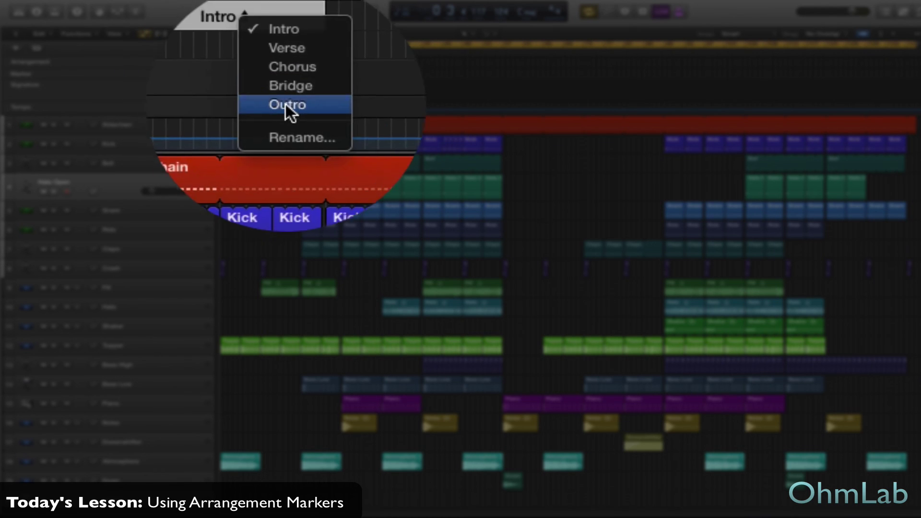
click(292, 111)
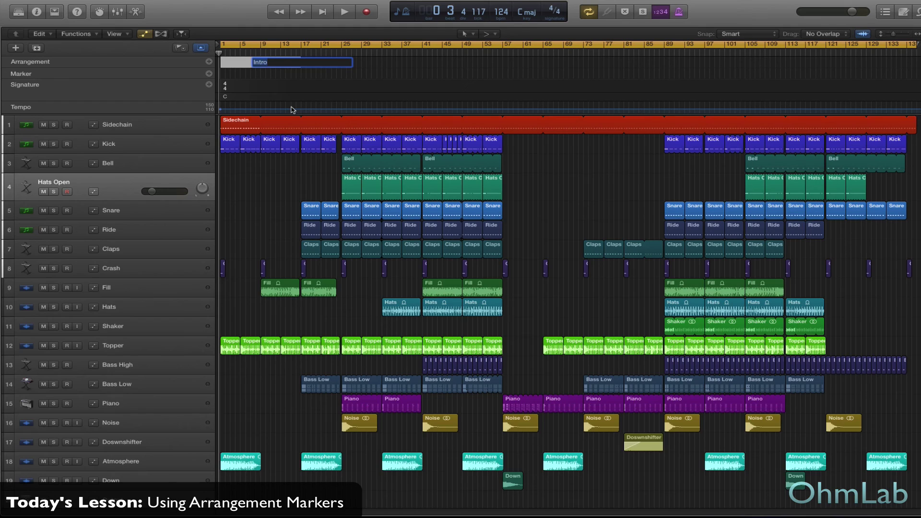
text(Awe)
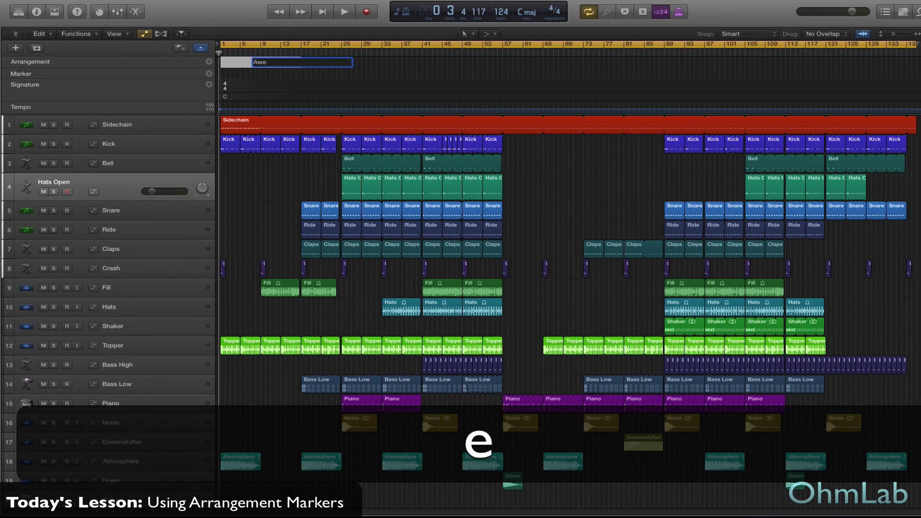
text(some Intro)
key(Return)
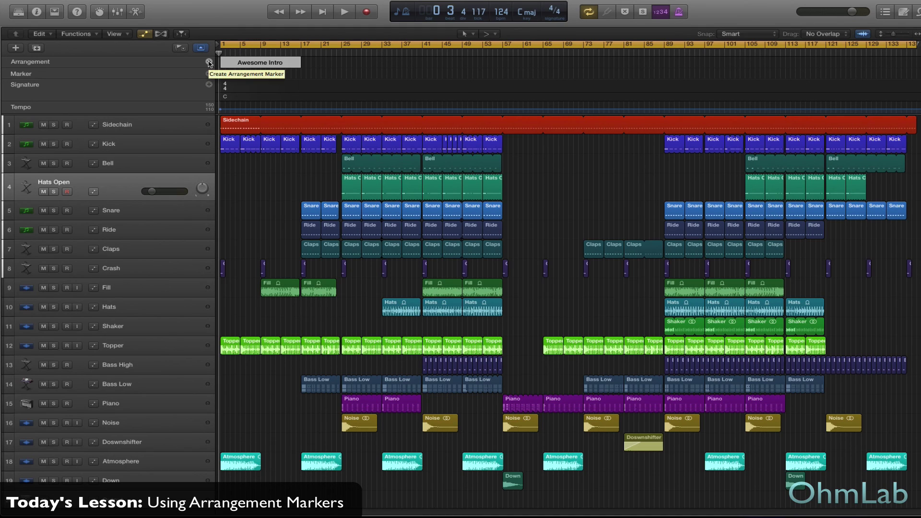
Step: Add Verse, Chorus, Bridge and a run of Outro sections, then stretch the final Outro
click(209, 61)
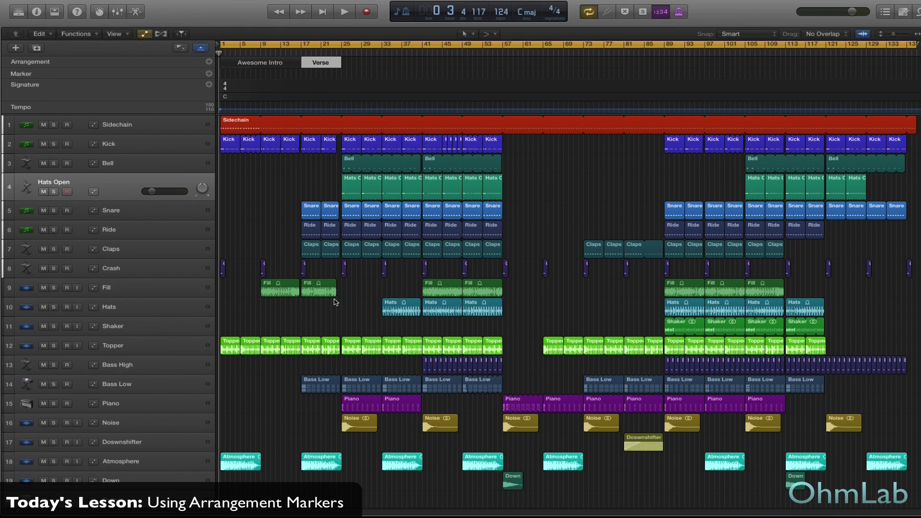
click(209, 61)
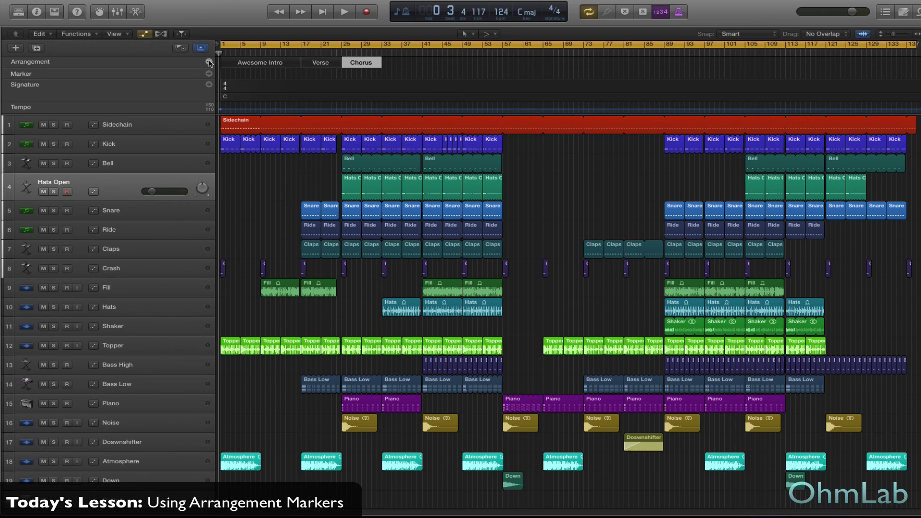
click(209, 62)
click(209, 62)
click(209, 62)
click(209, 62)
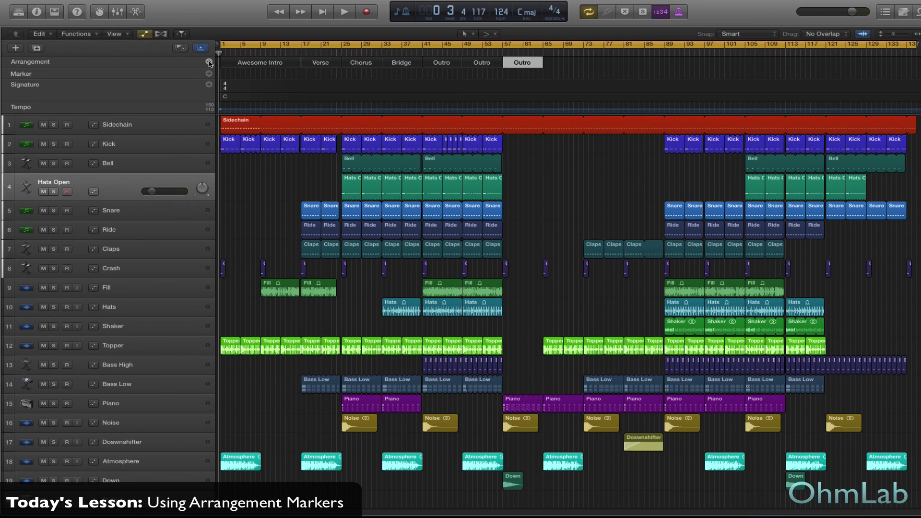
click(209, 61)
click(210, 62)
click(209, 62)
click(209, 62)
click(209, 62)
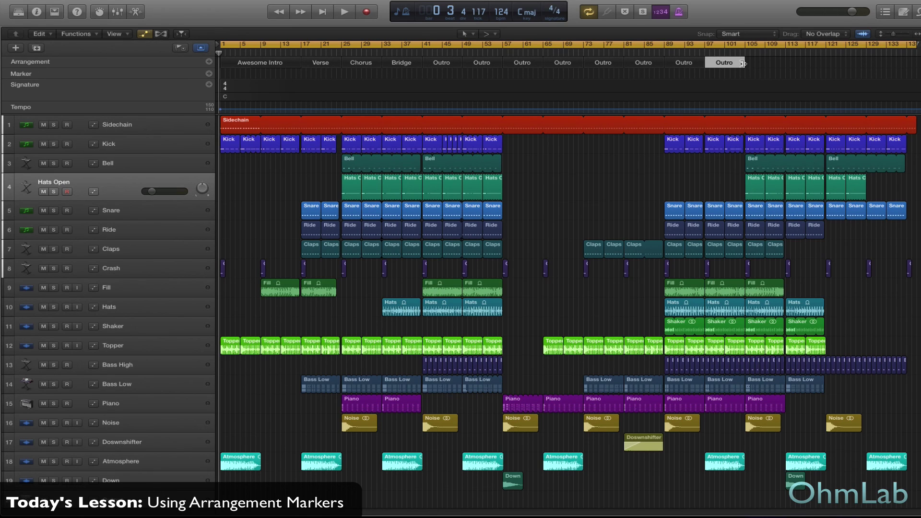
mouse_move(741, 63)
mouse_down()
mouse_move(681, 64)
mouse_move(740, 64)
mouse_up()
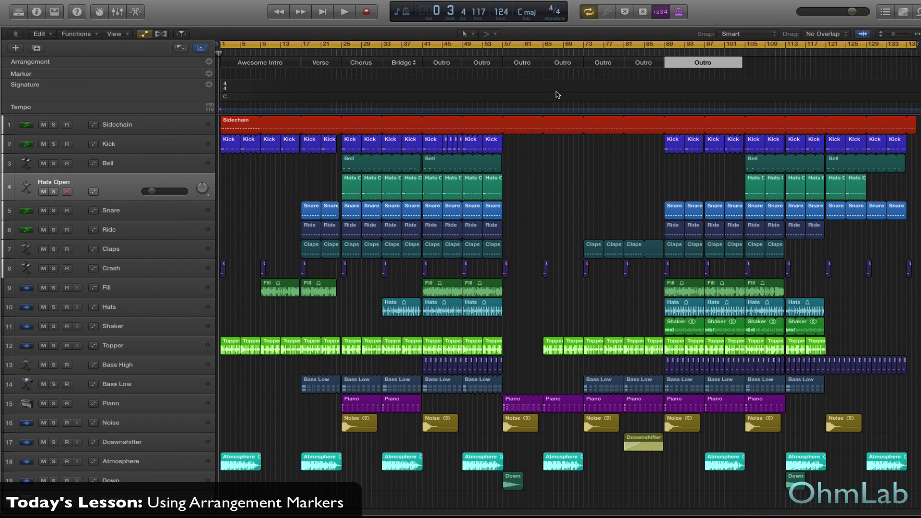
Step: Rename the third Outro near bar 57 to Bridge, undoing a trial move after Chorus
click(524, 64)
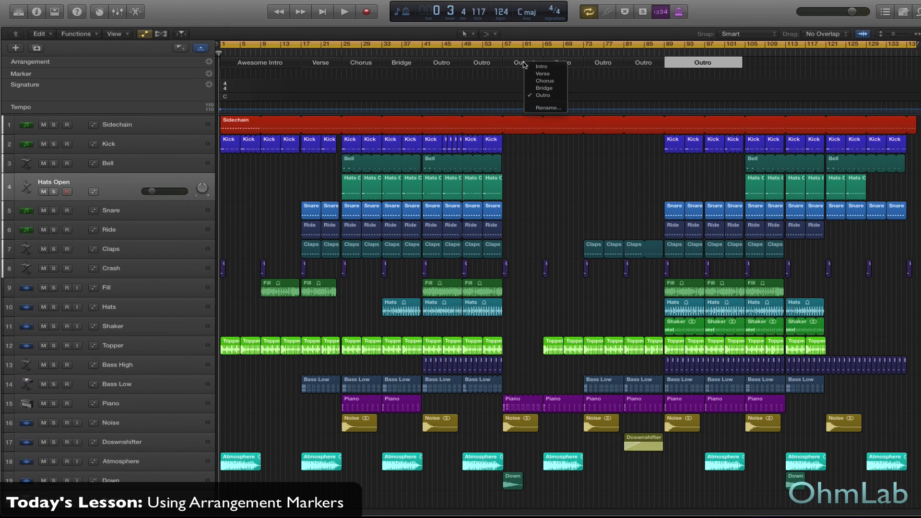
click(541, 88)
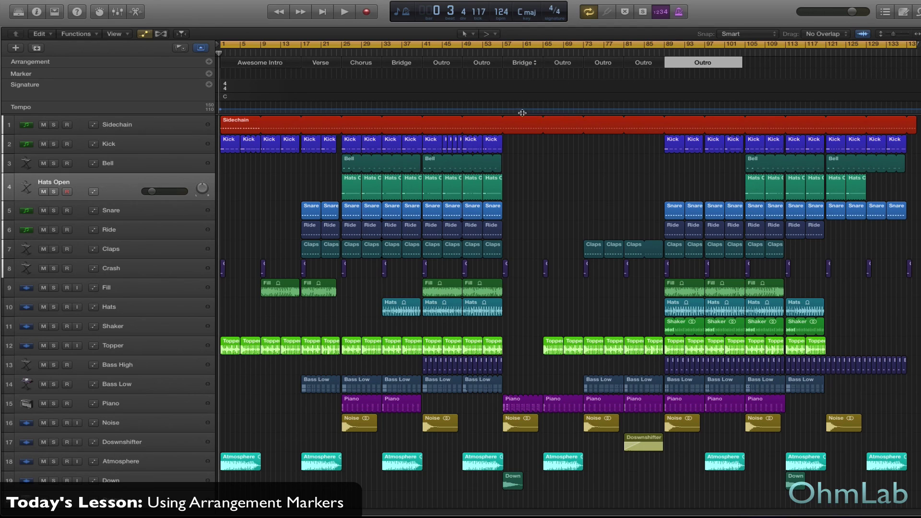
click(507, 64)
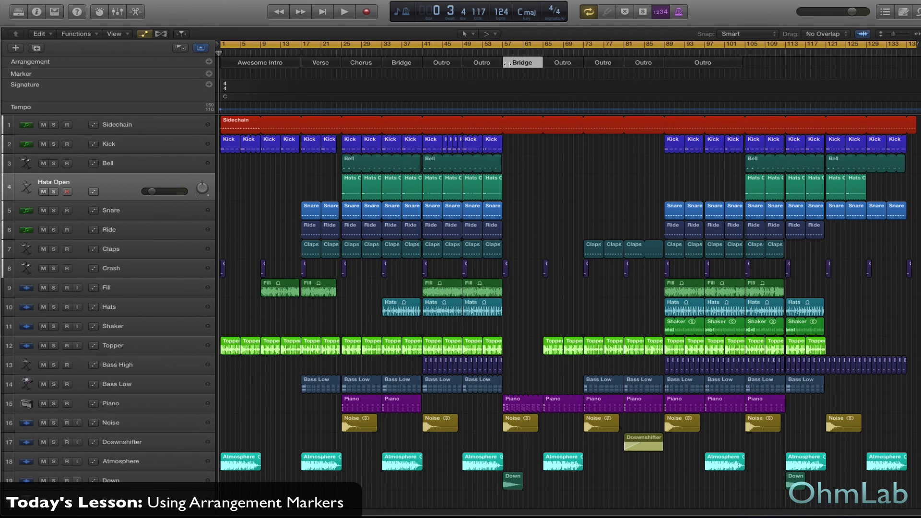
drag(513, 63, 367, 63)
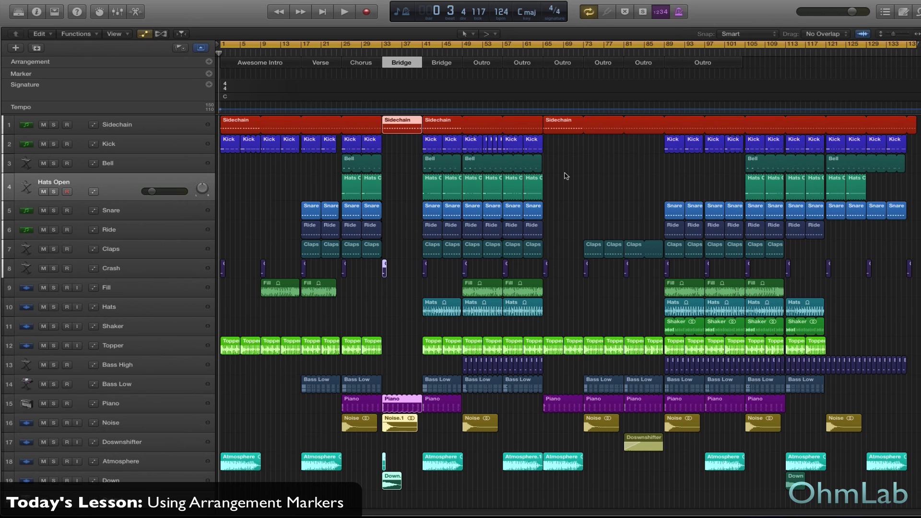
key(super+z)
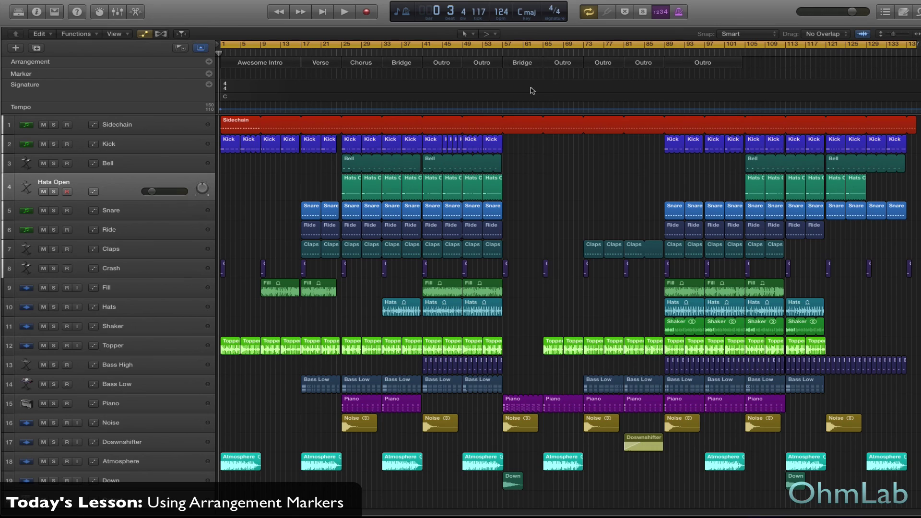
click(510, 63)
key(BackSpace)
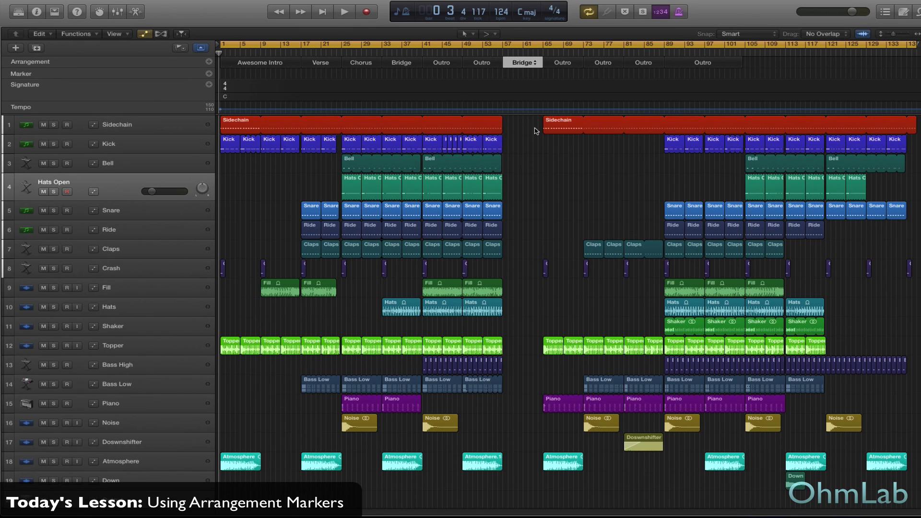
key(super+z)
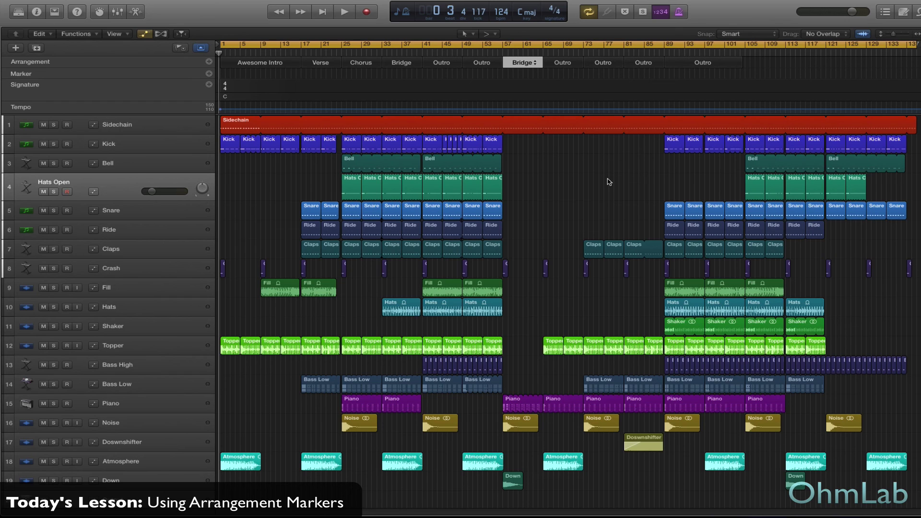
click(127, 144)
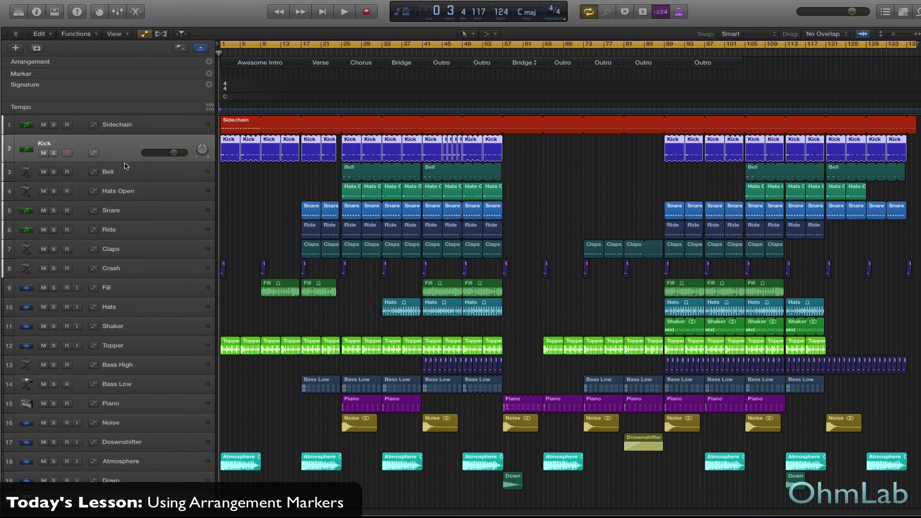
click(125, 168)
click(130, 192)
click(134, 213)
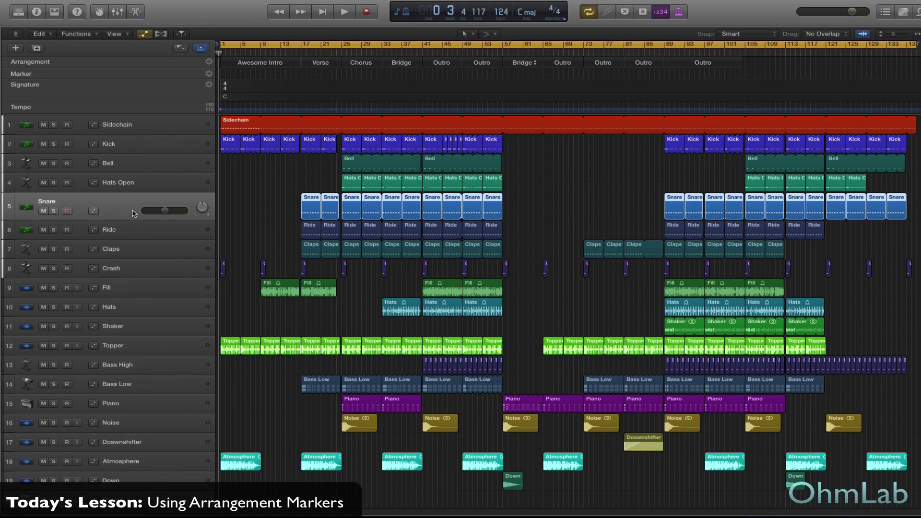
click(513, 65)
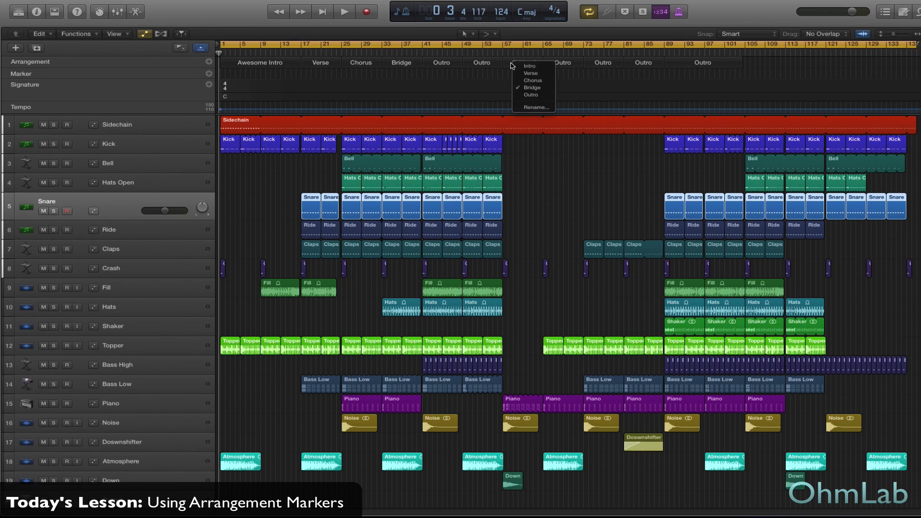
click(511, 62)
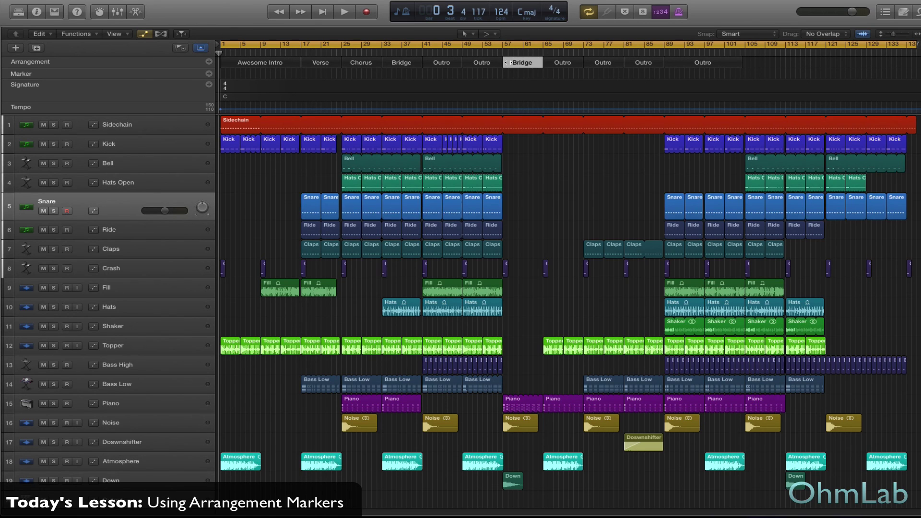
click(548, 61)
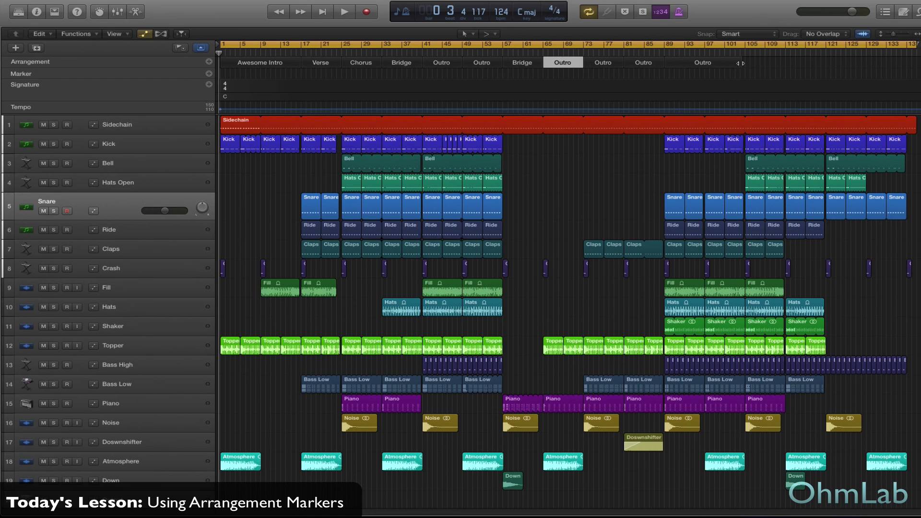
Step: Delete the overlong final Outro and add a fresh Outro section at the end
drag(741, 63, 612, 63)
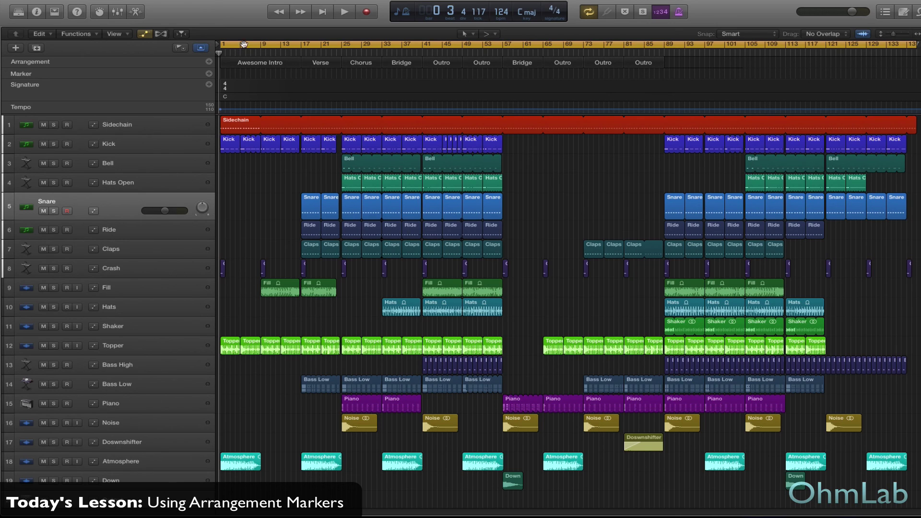
click(209, 62)
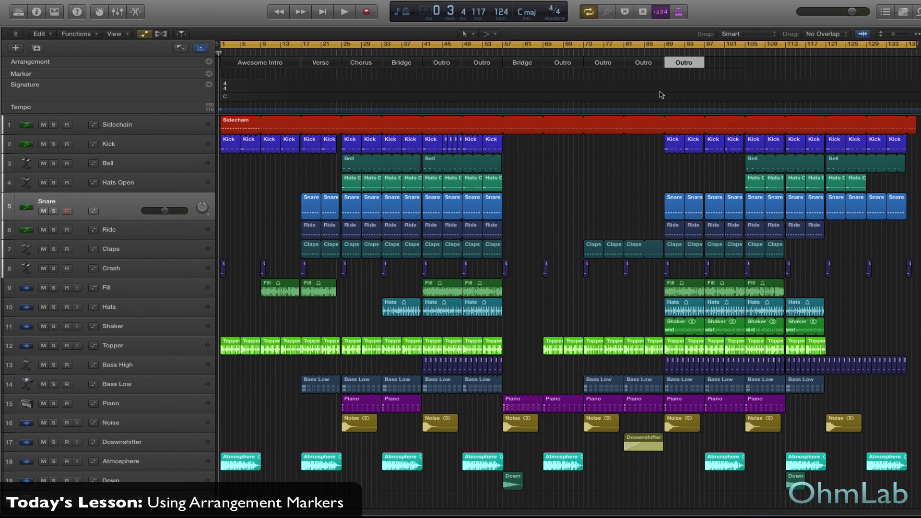